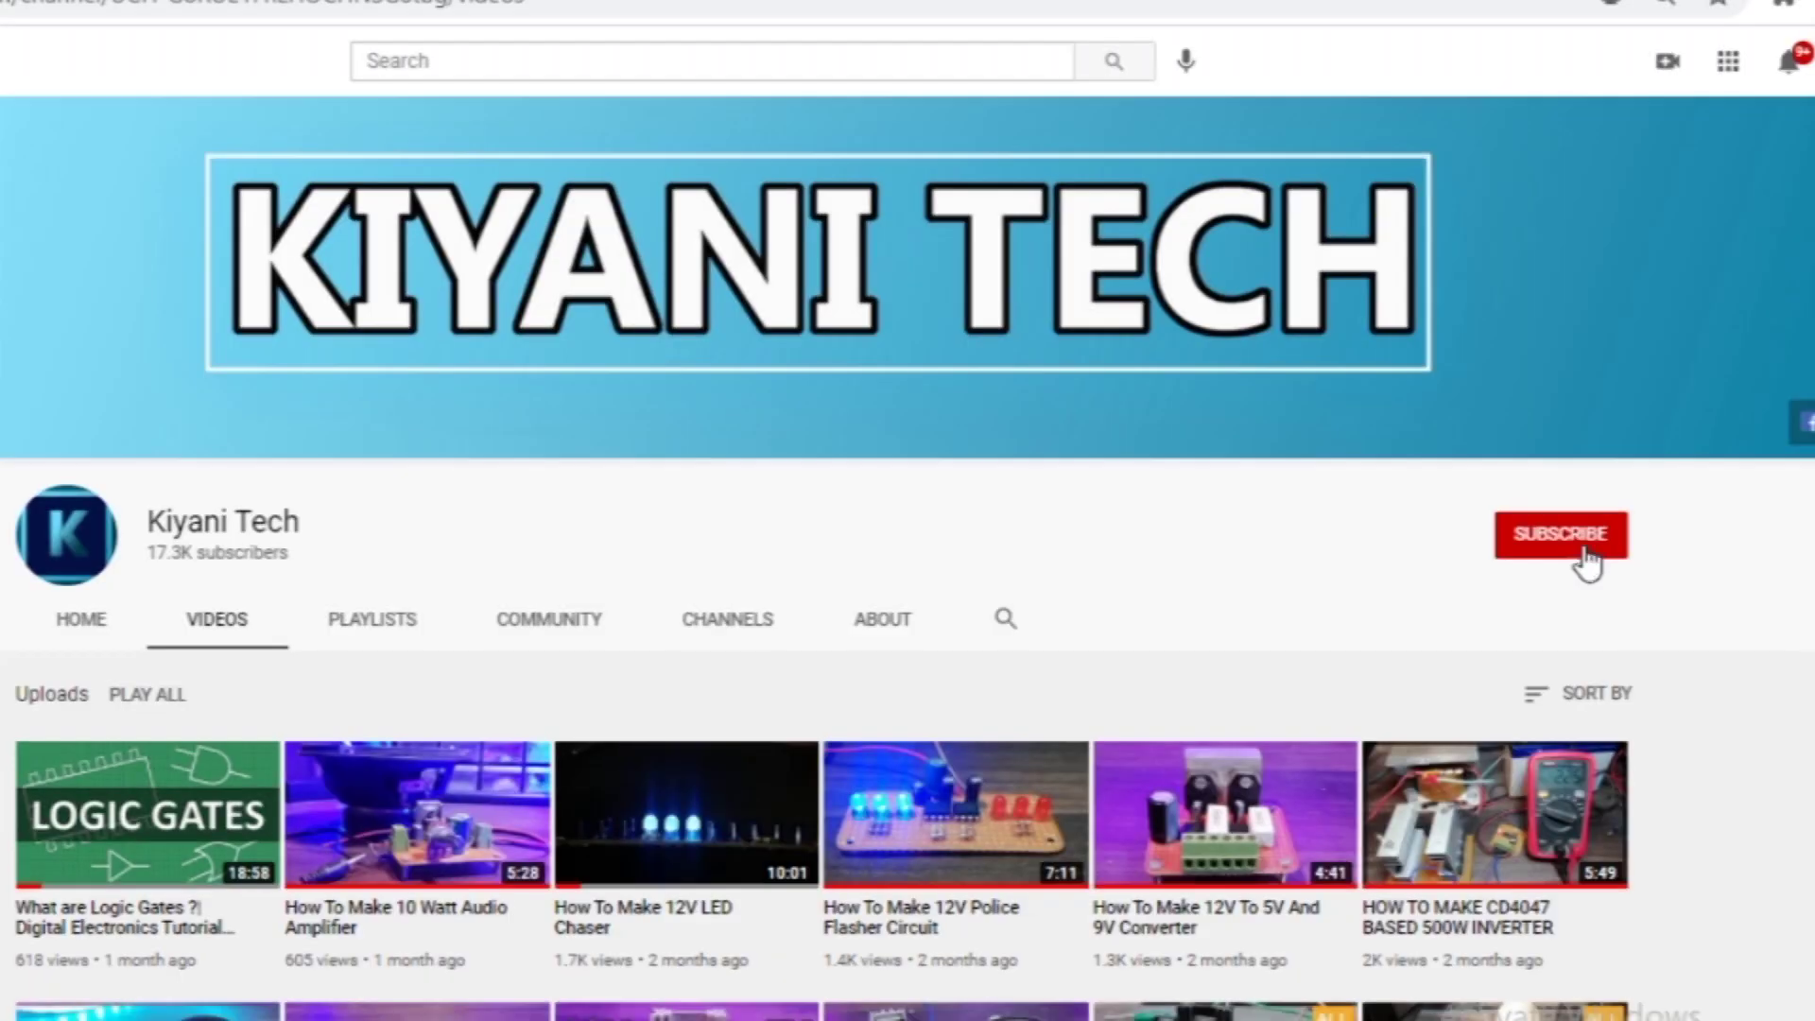
# Step: Subscribe to the channel and expand the video description to reveal the wiring diagram
pyautogui.click(1560, 536)
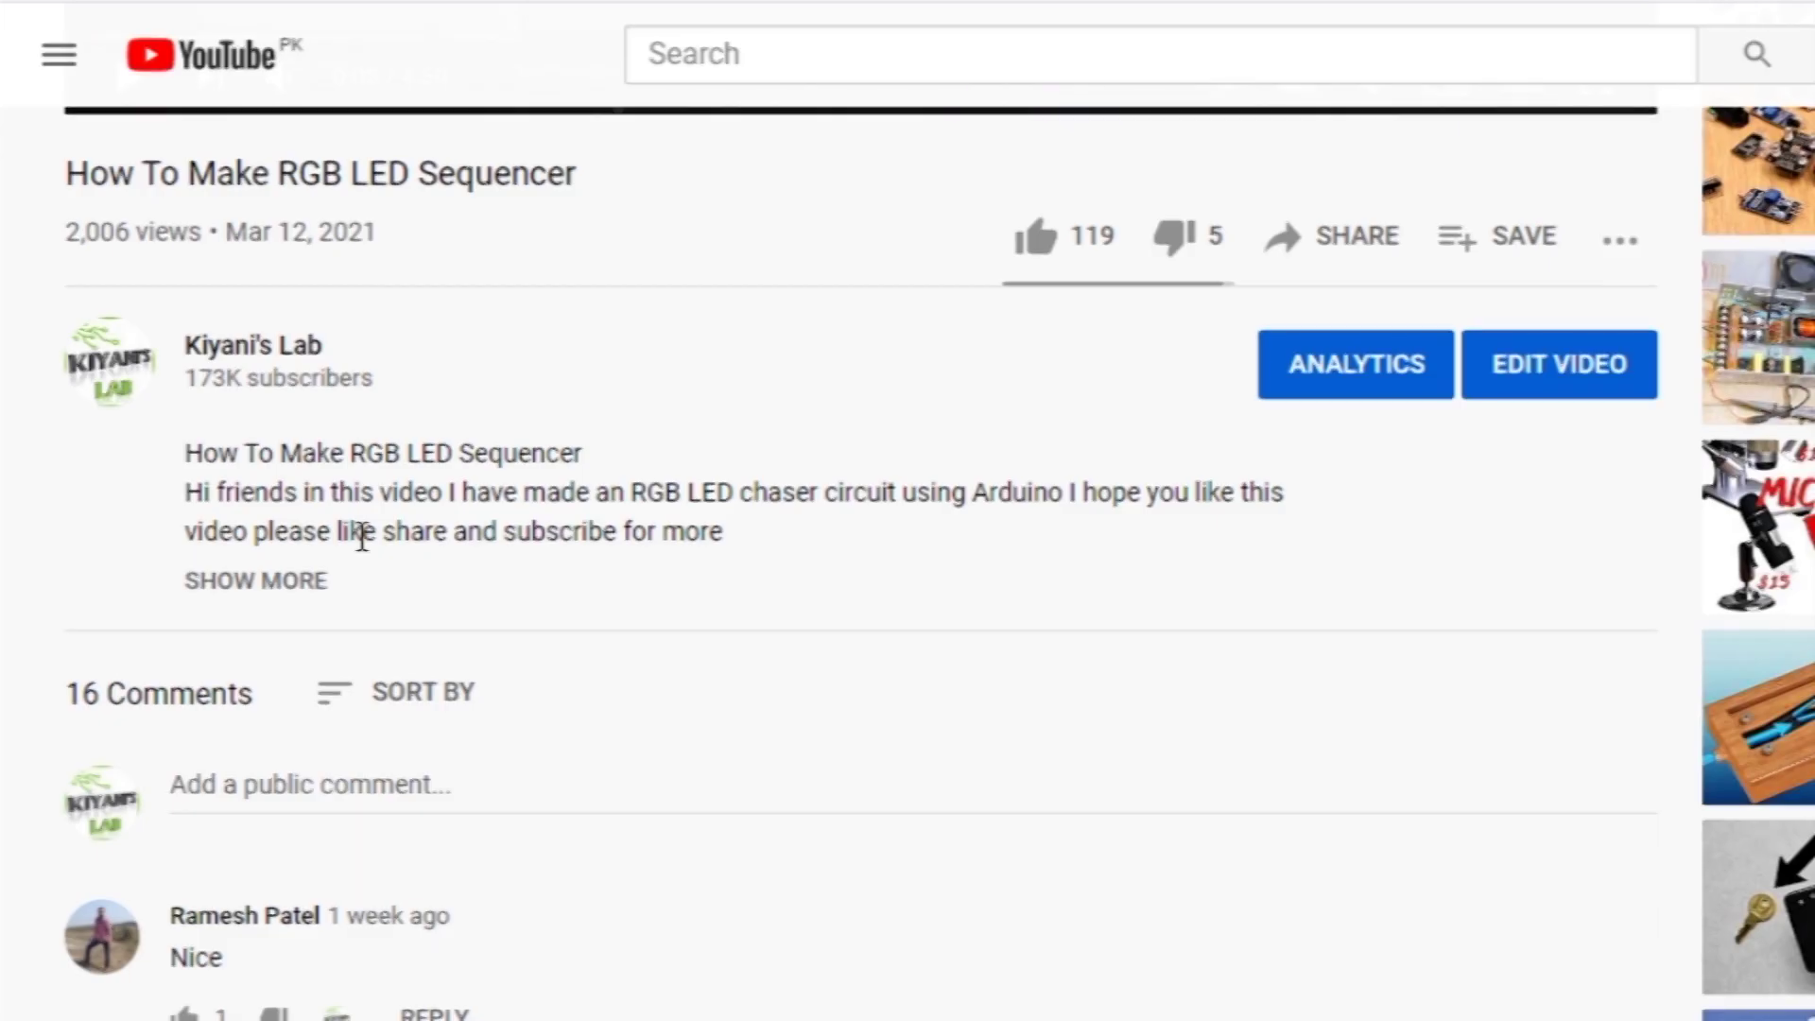
pyautogui.click(312, 583)
pyautogui.scroll(-3, 679, 502)
pyautogui.scroll(-2, 679, 503)
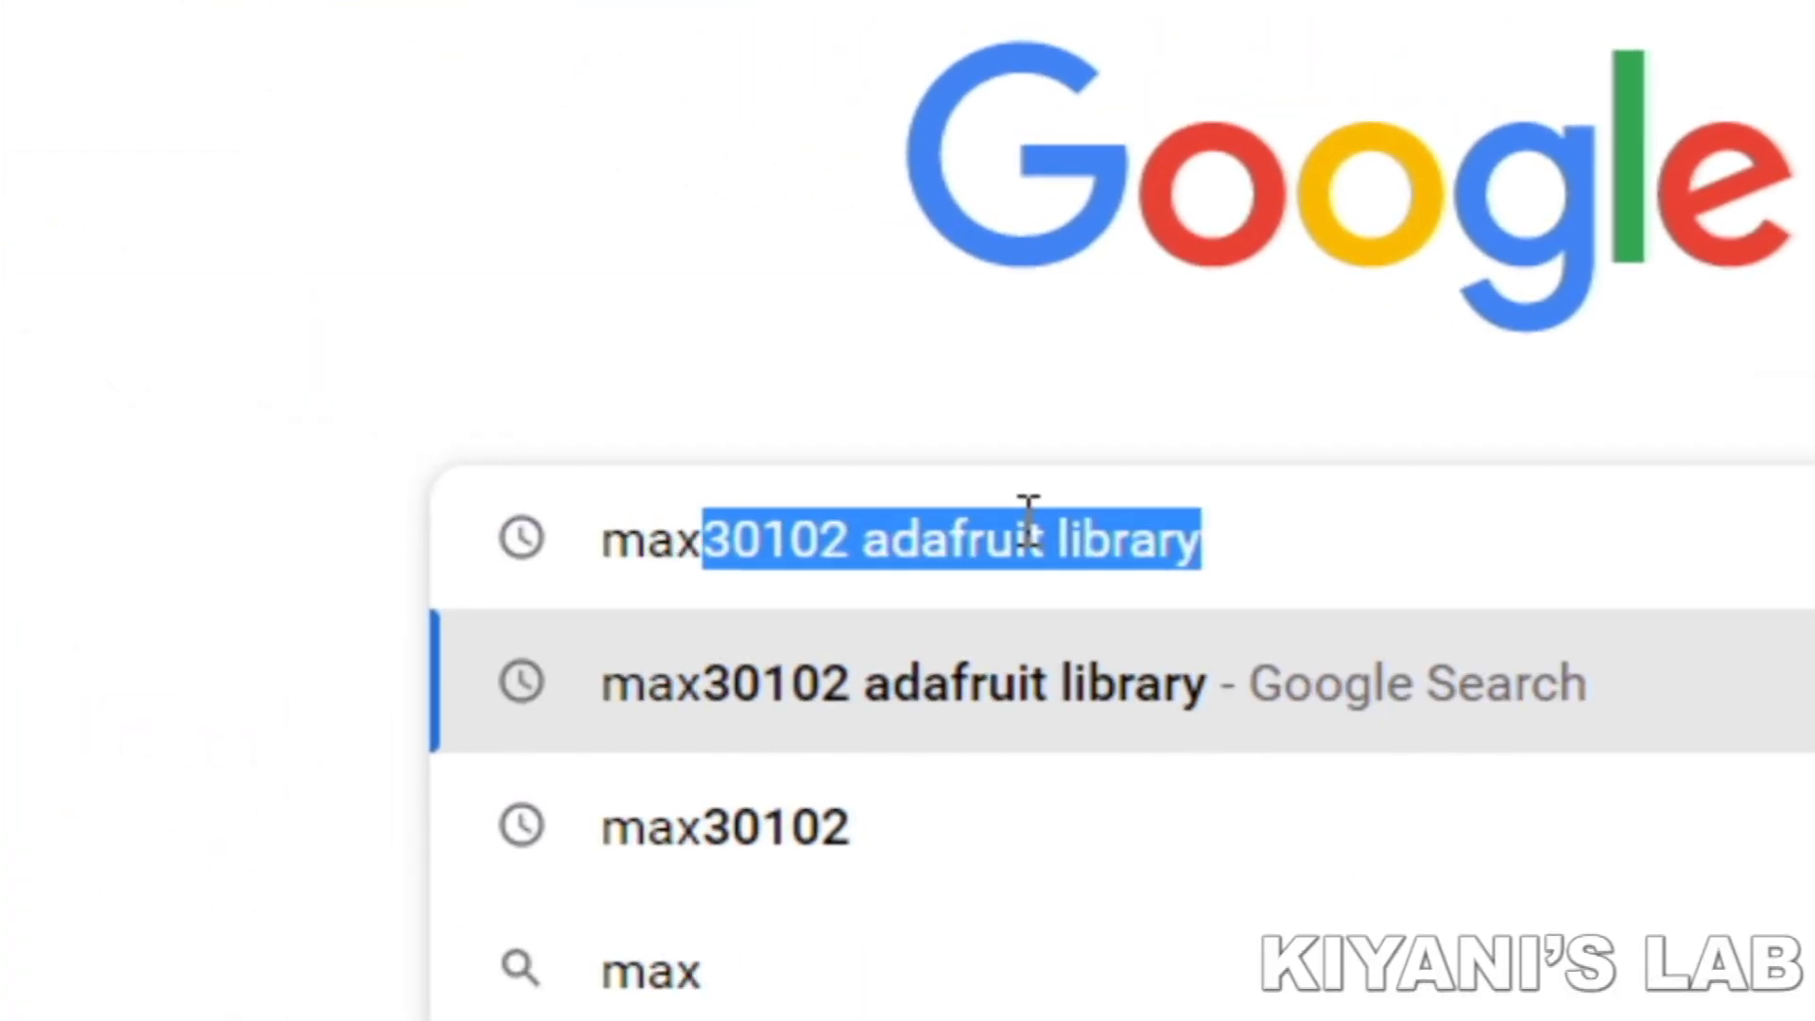
pyautogui.write('30102 ')
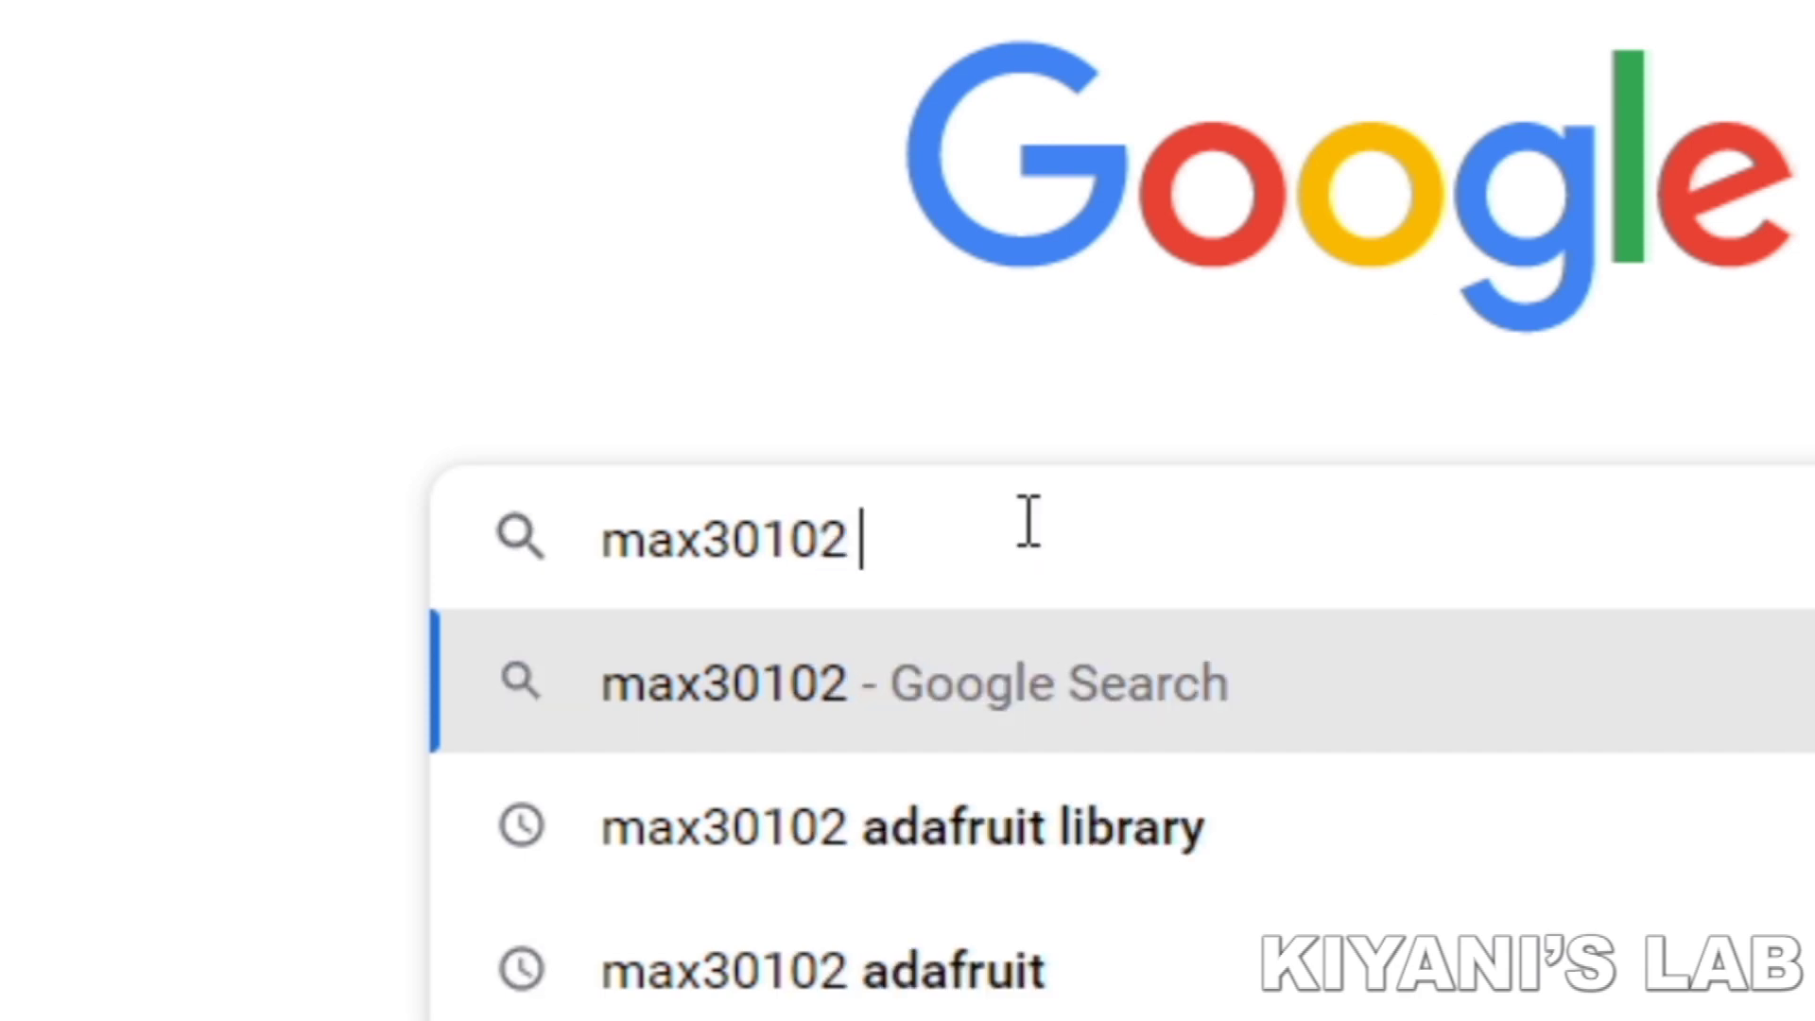
pyautogui.write('arduino library')
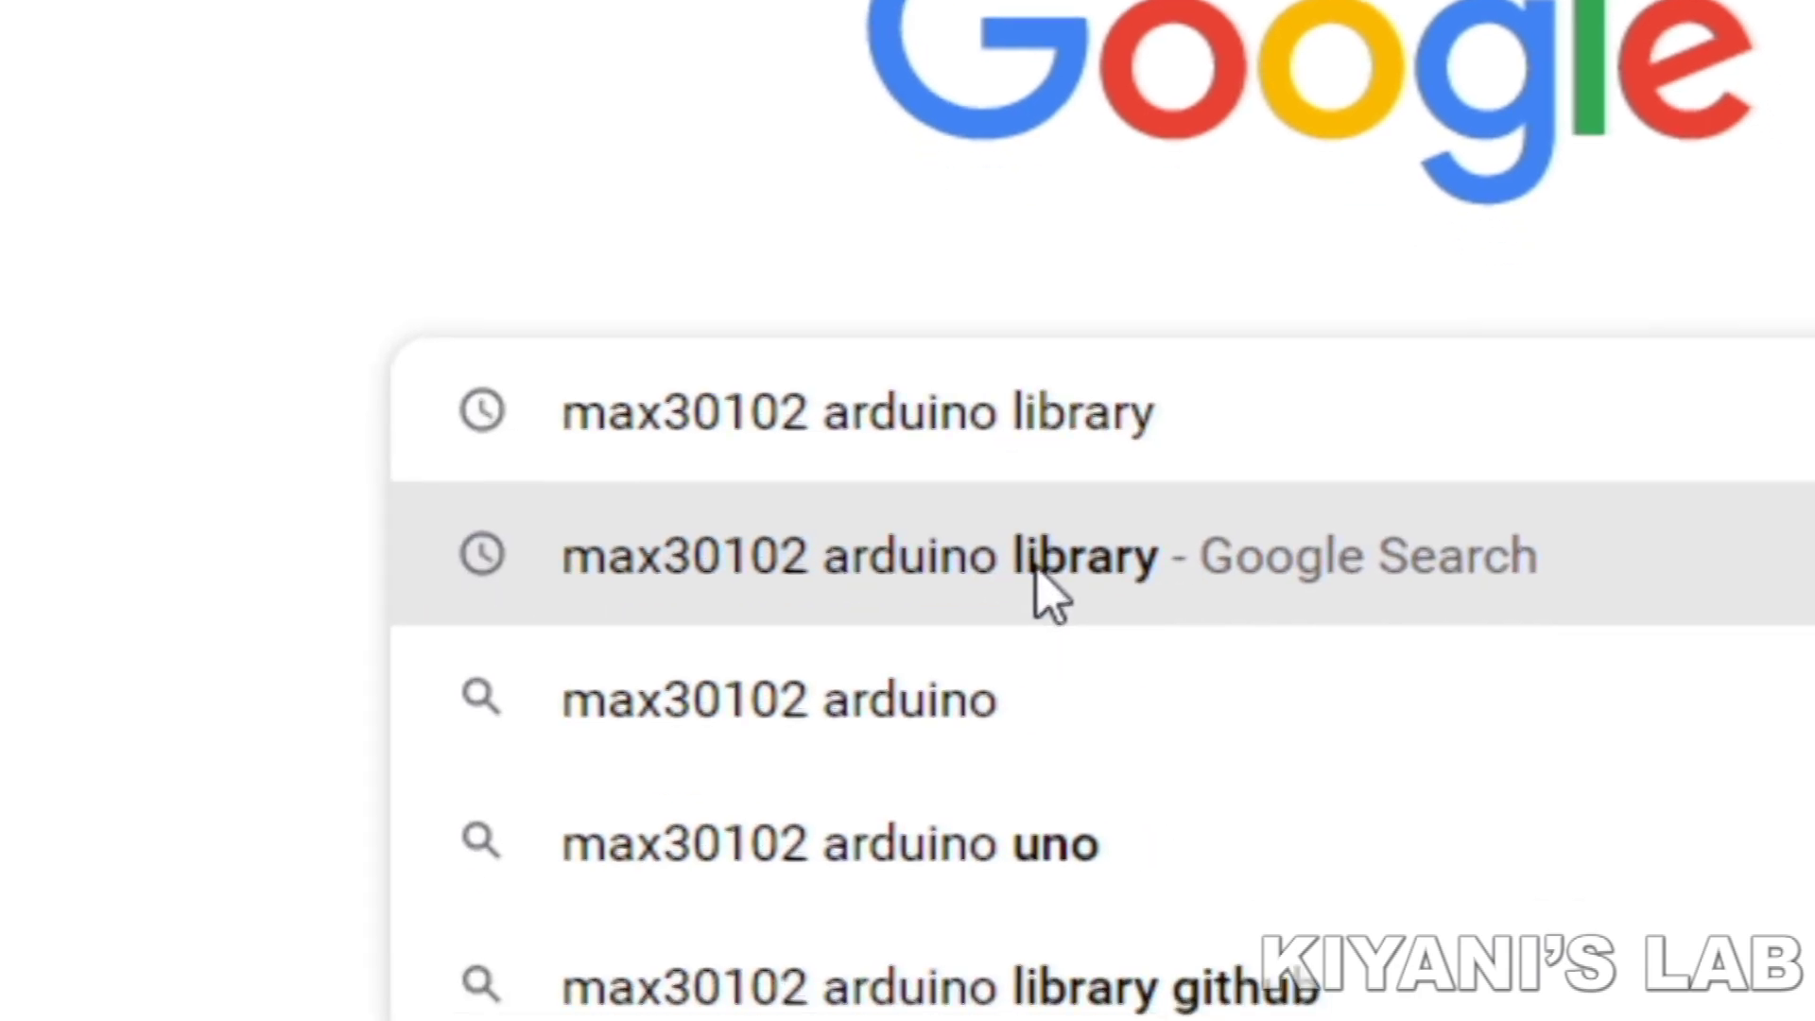
# Step: Search for 'max30102 arduino library' and open the SparkFun MAX3010x GitHub repository
pyautogui.click(1072, 709)
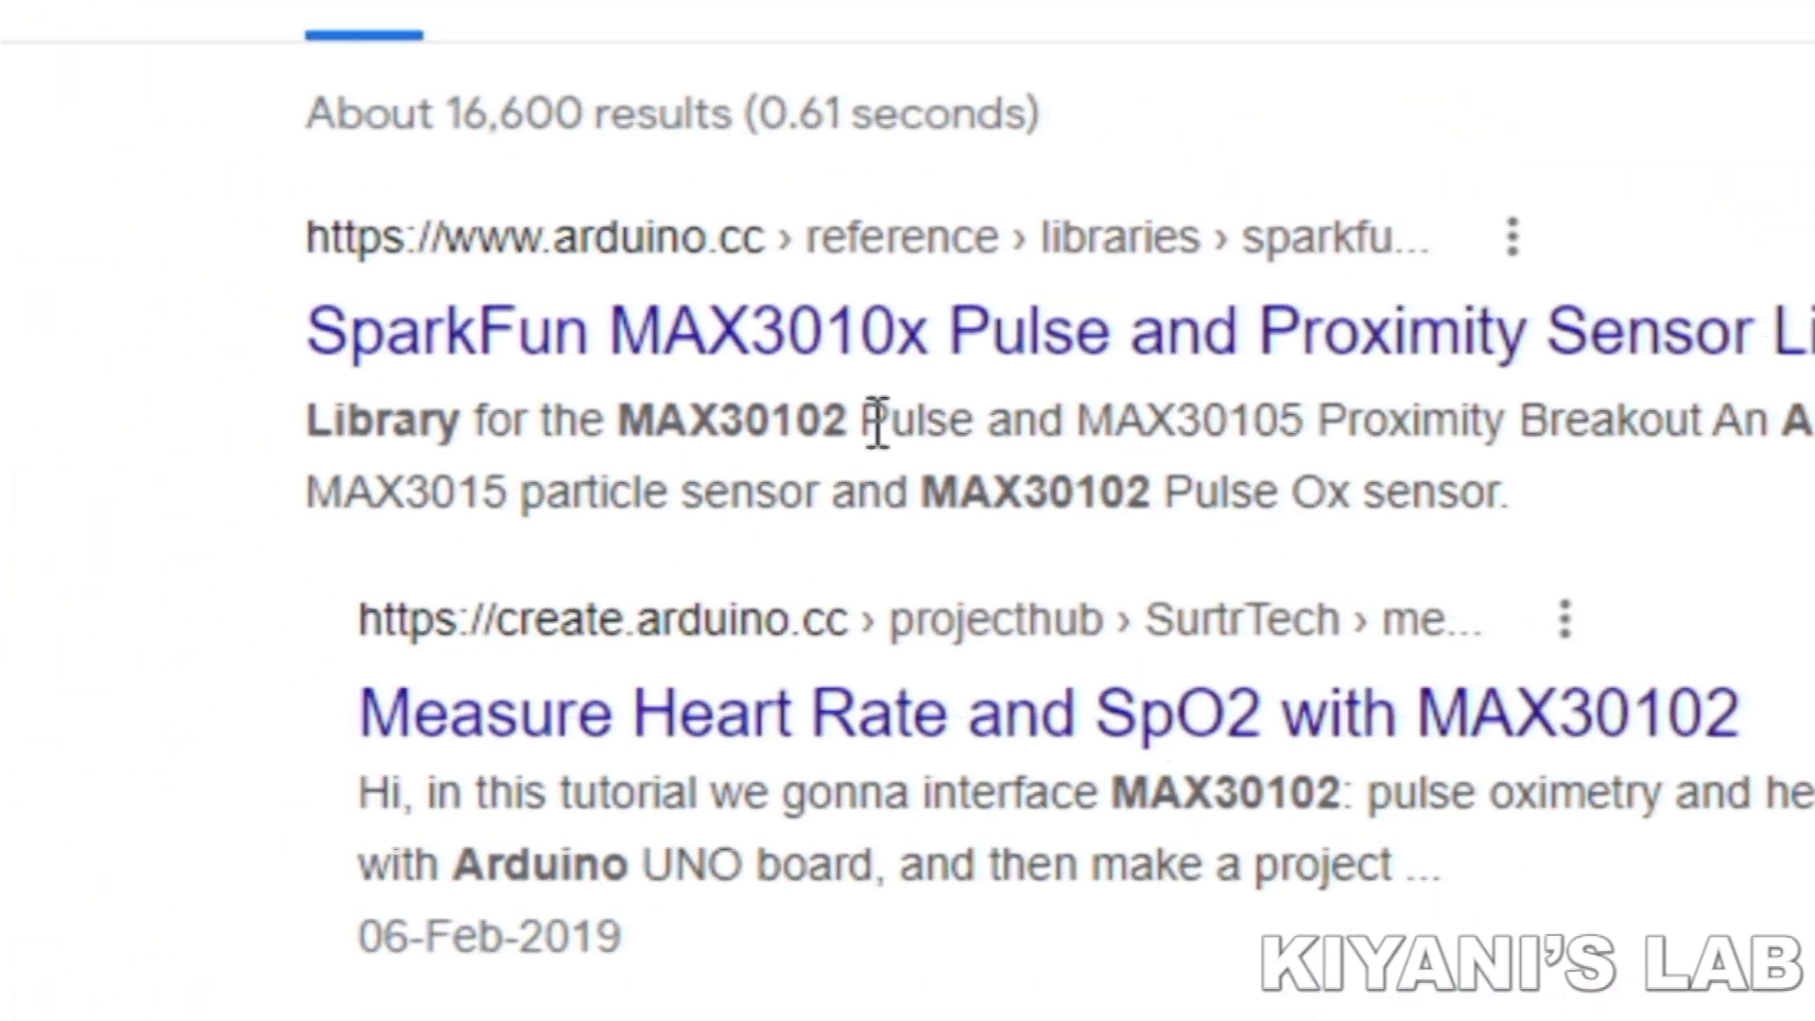
pyautogui.scroll(-2, 1036, 730)
pyautogui.scroll(-3, 1021, 580)
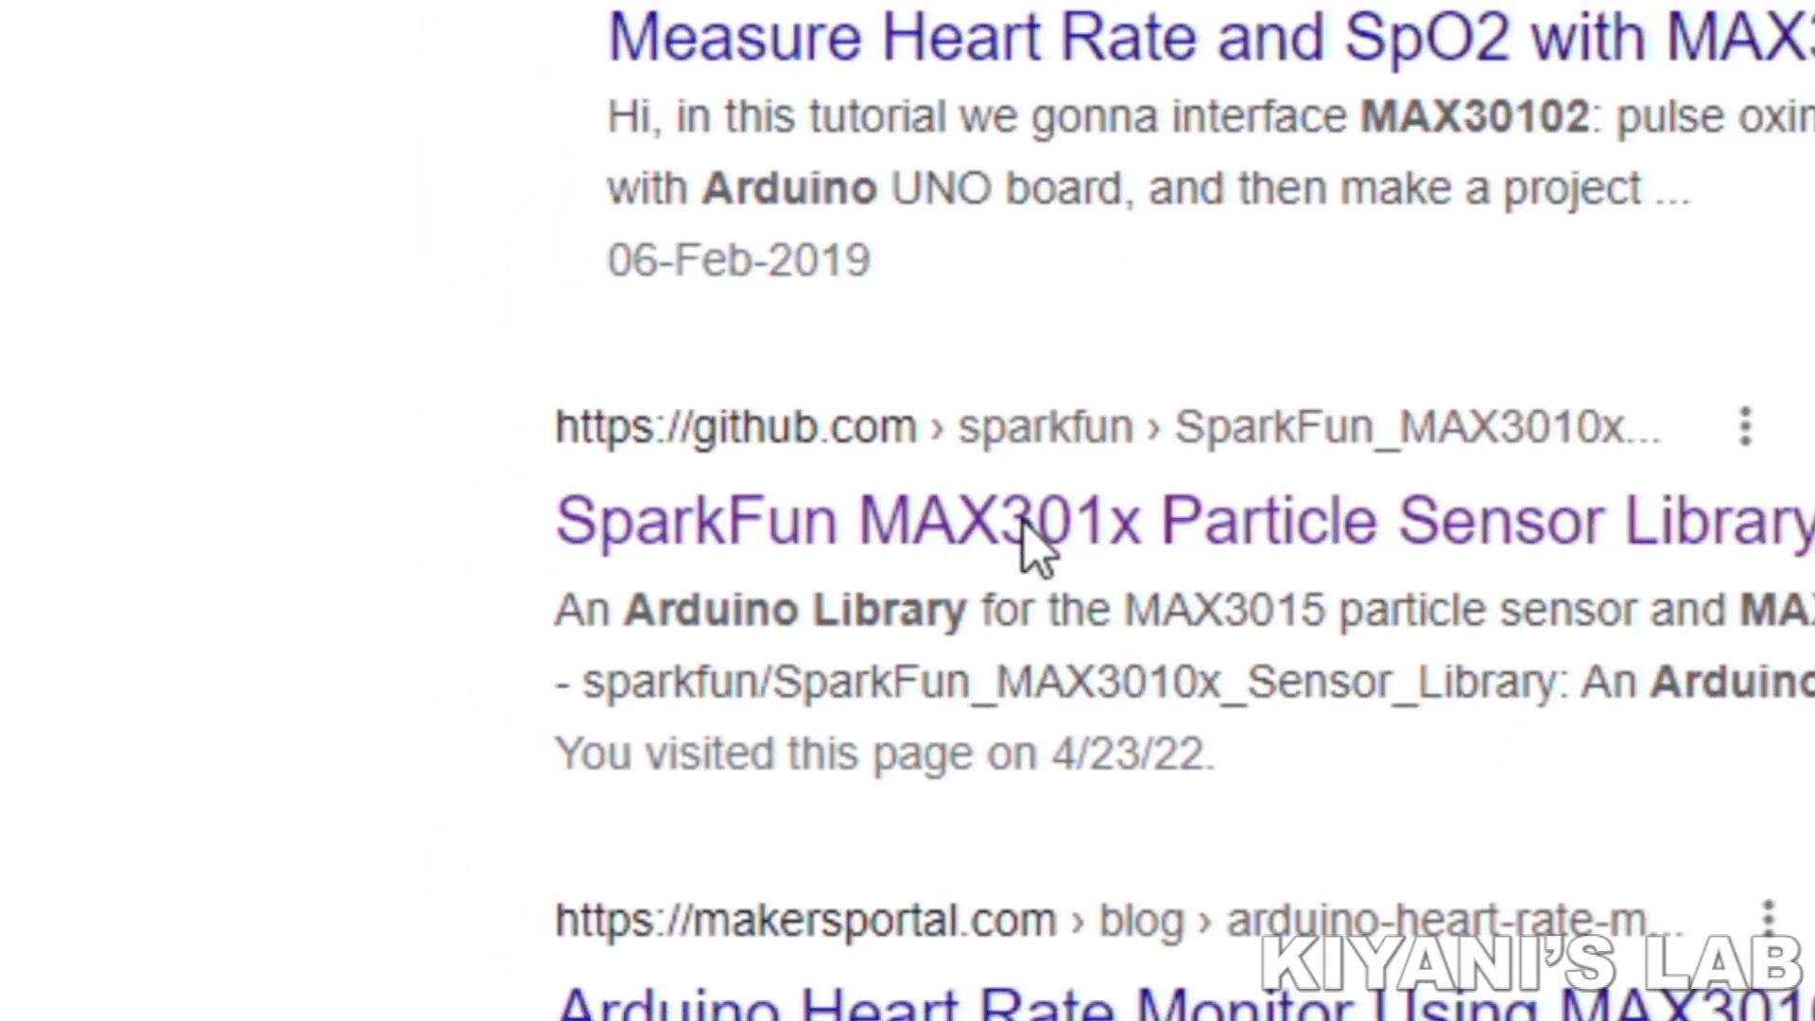
pyautogui.click(1038, 549)
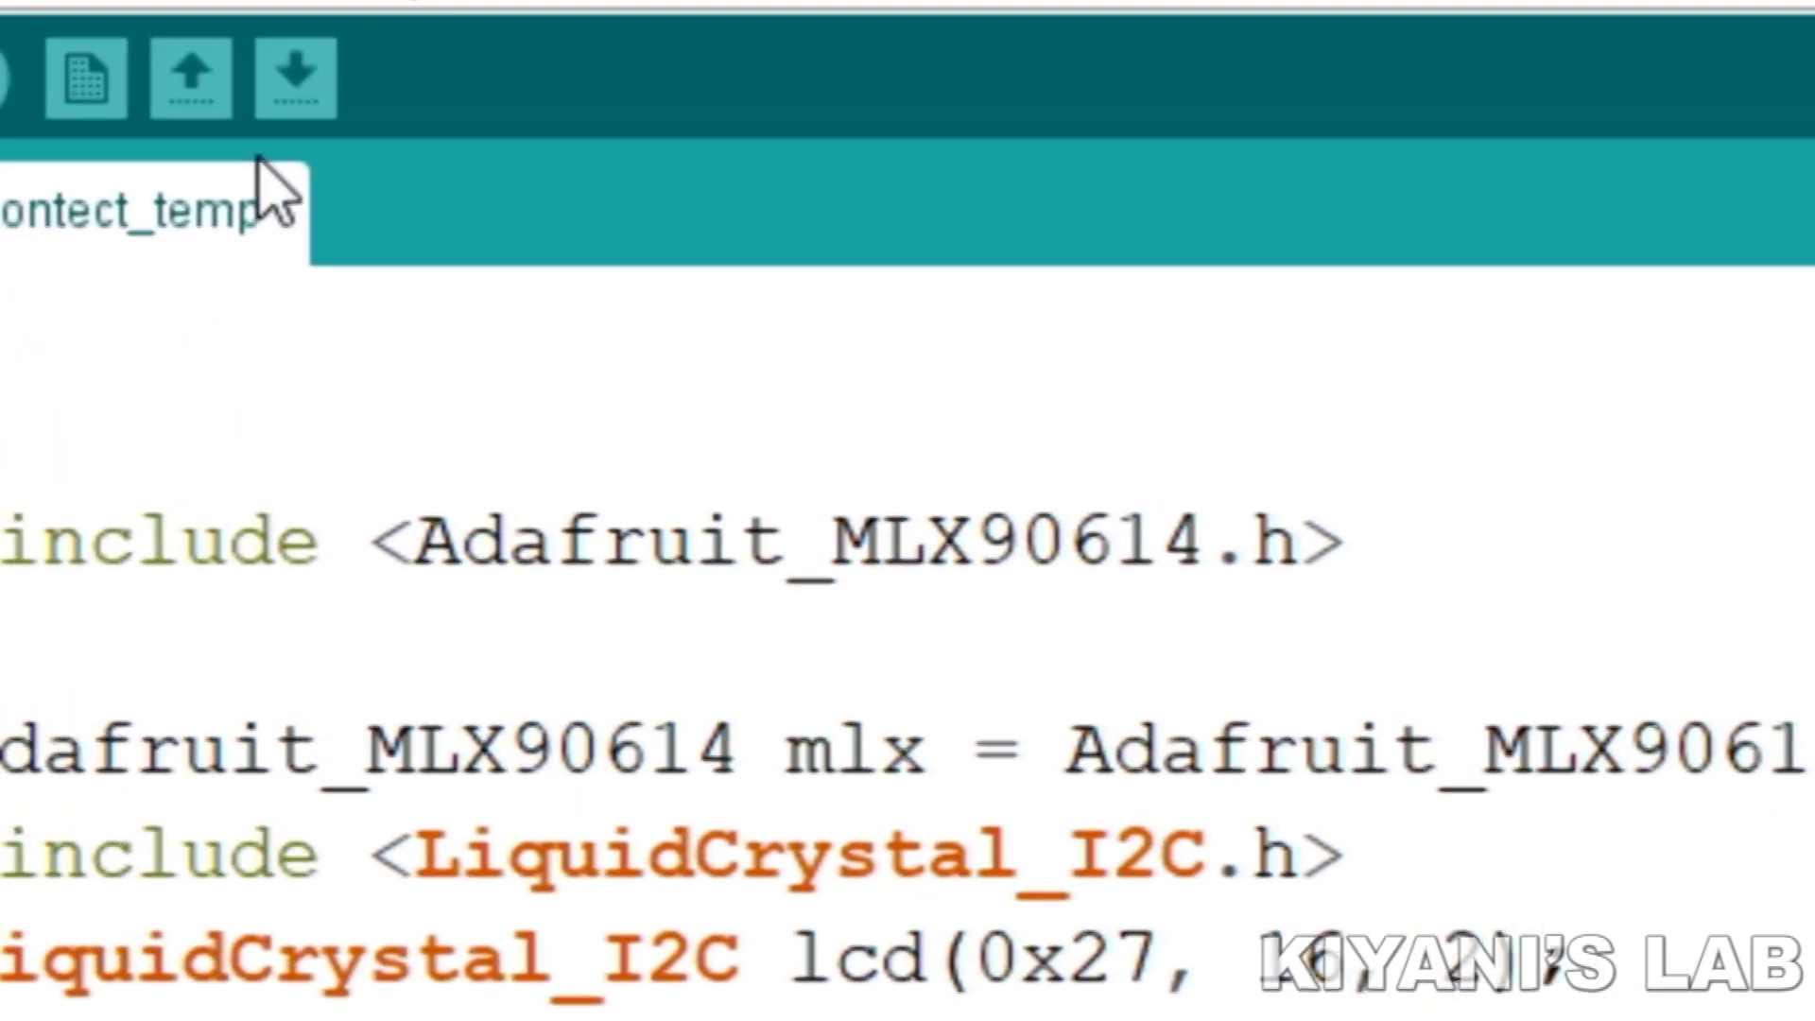
# Step: Add SparkFun_MAX3010x_Sensor_Library-master.zip to the IDE as a ZIP library
pyautogui.click(309, 138)
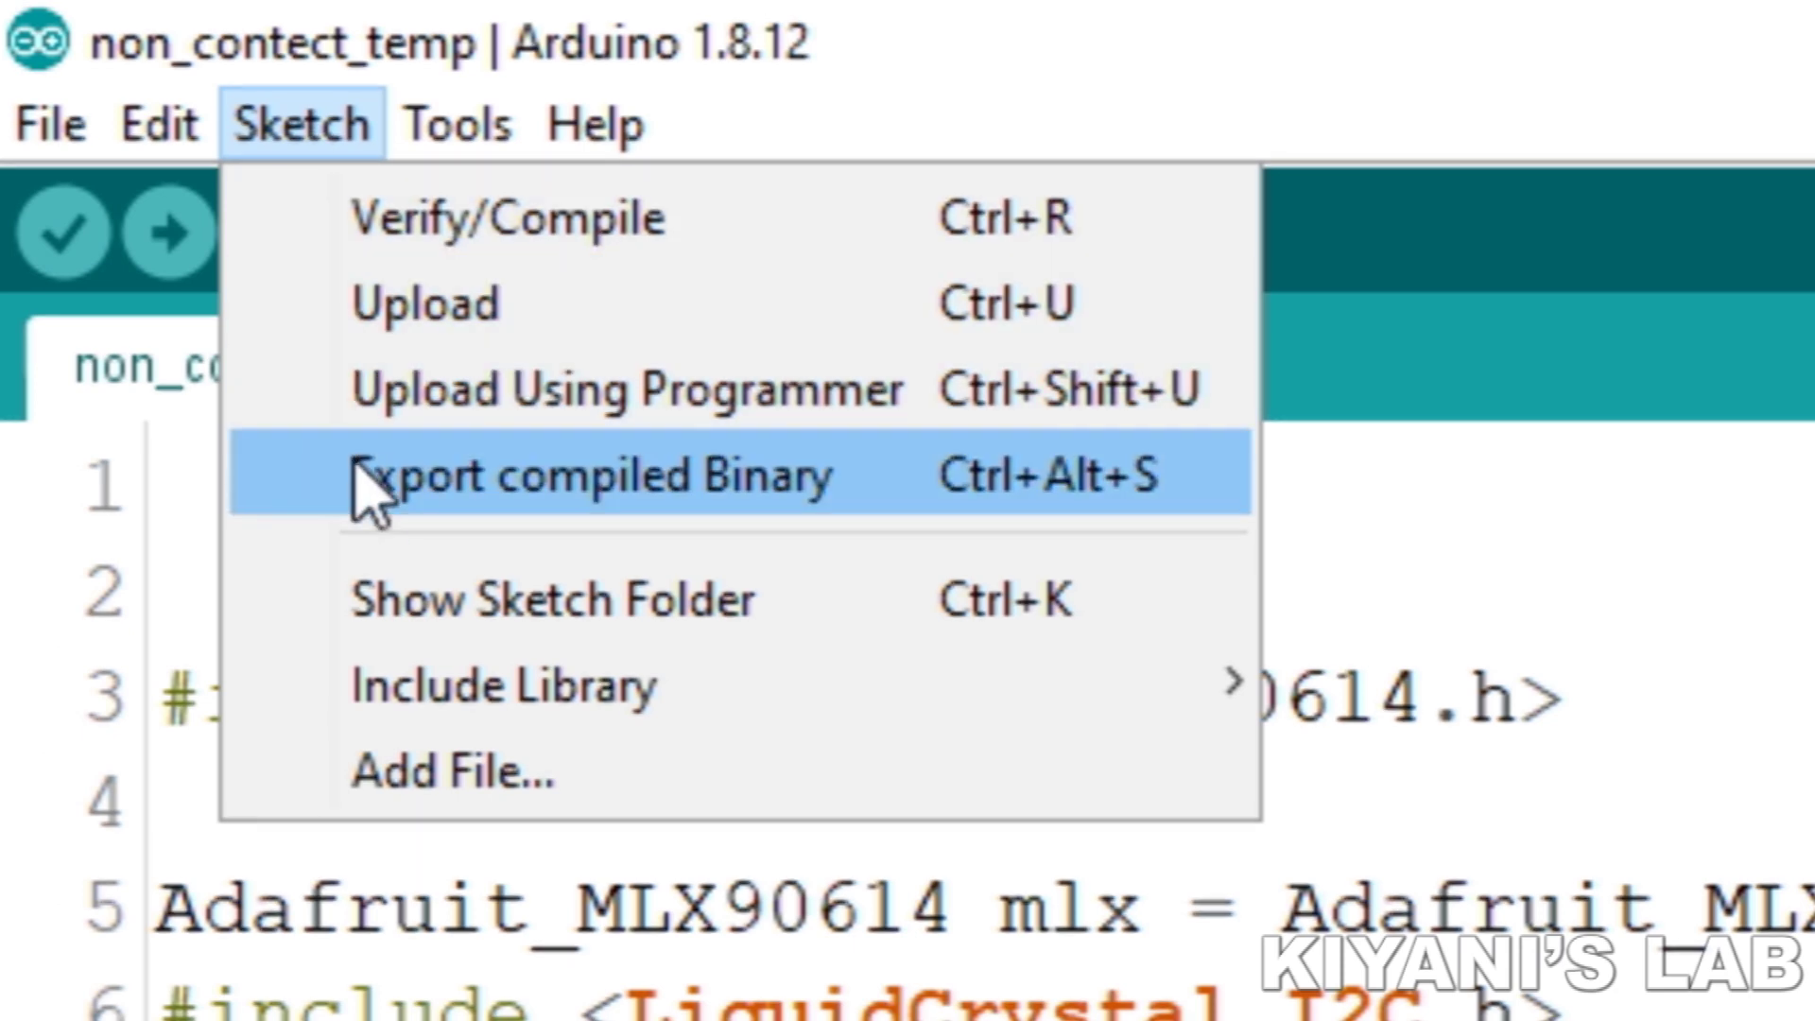
pyautogui.moveTo(426, 412)
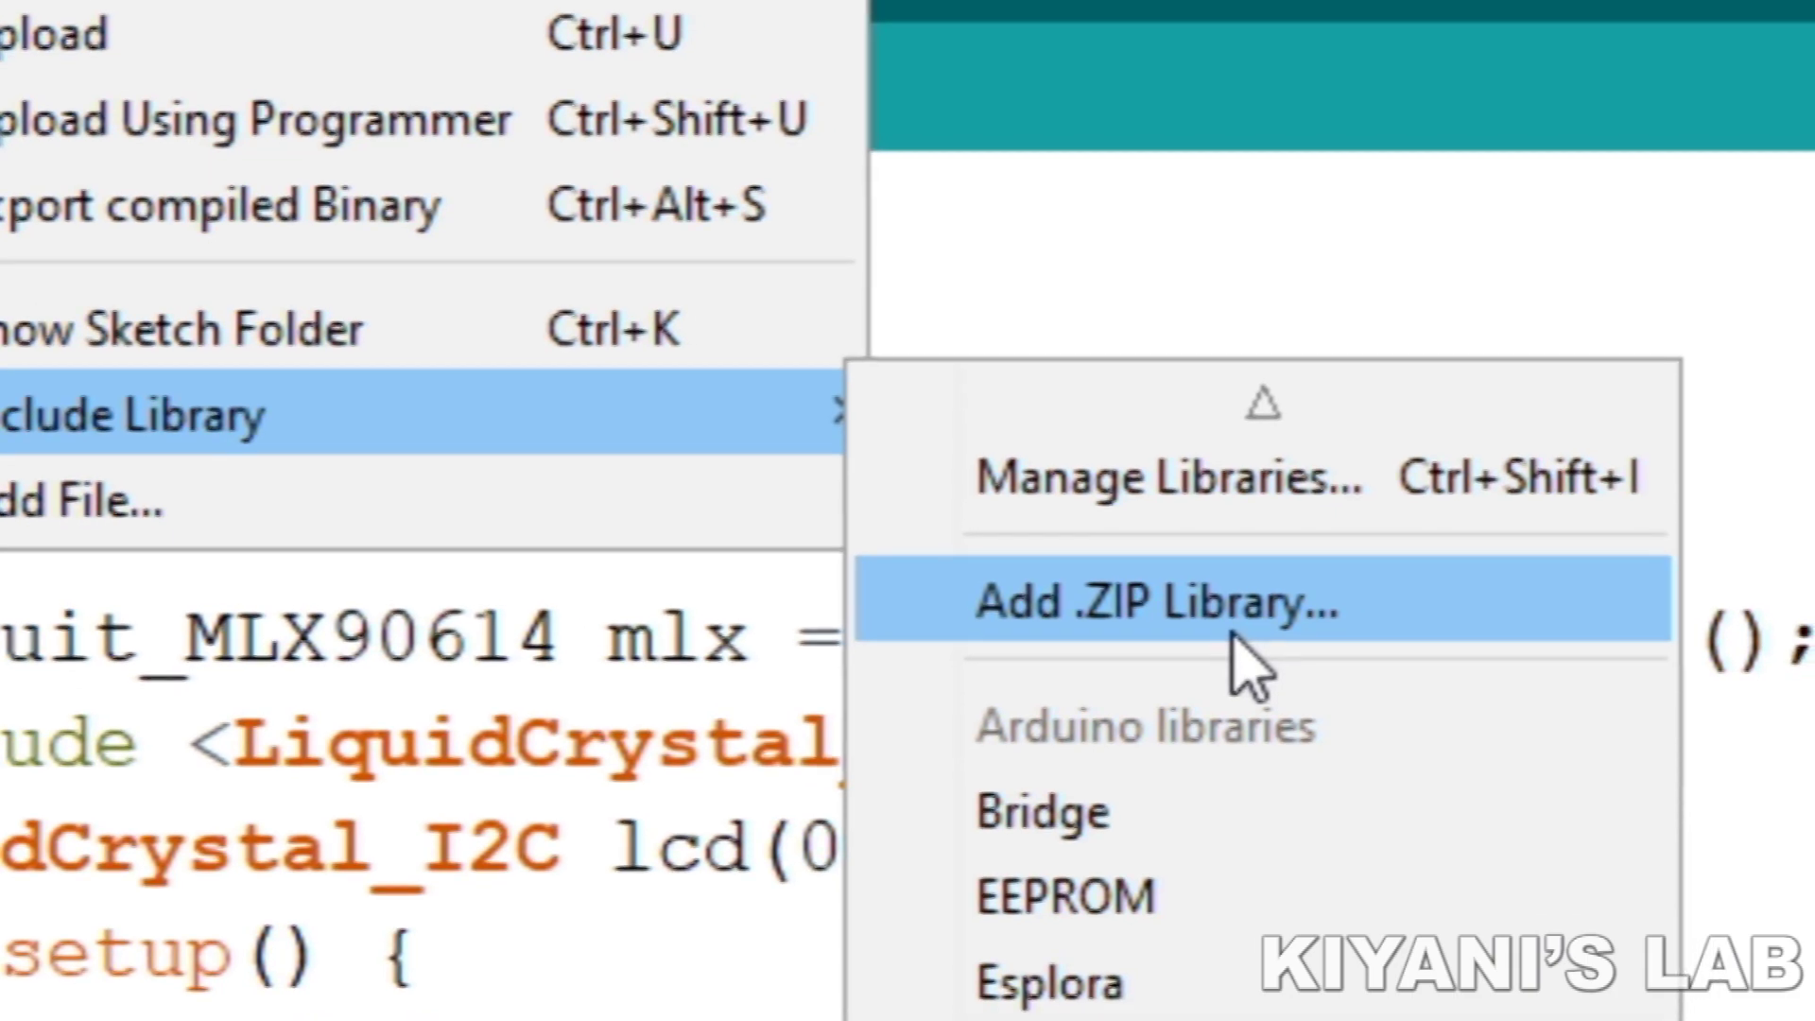
pyautogui.click(1386, 774)
pyautogui.click(1097, 476)
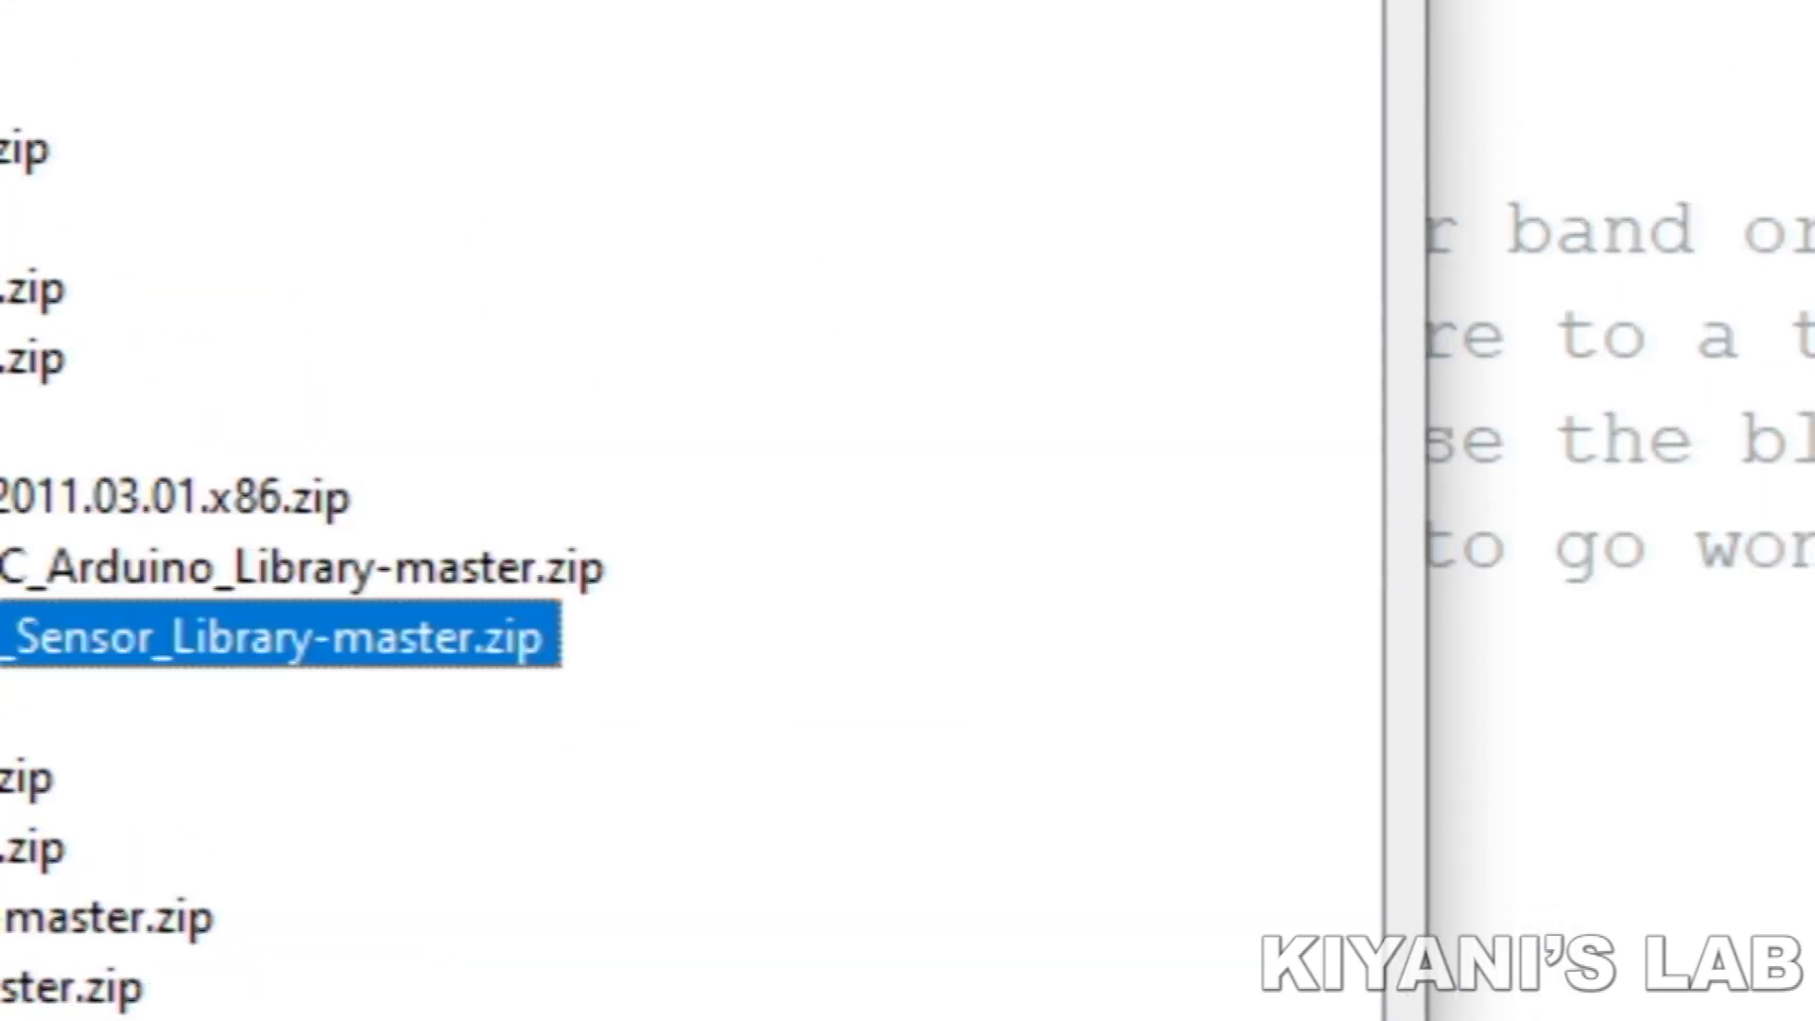
pyautogui.press('Return')
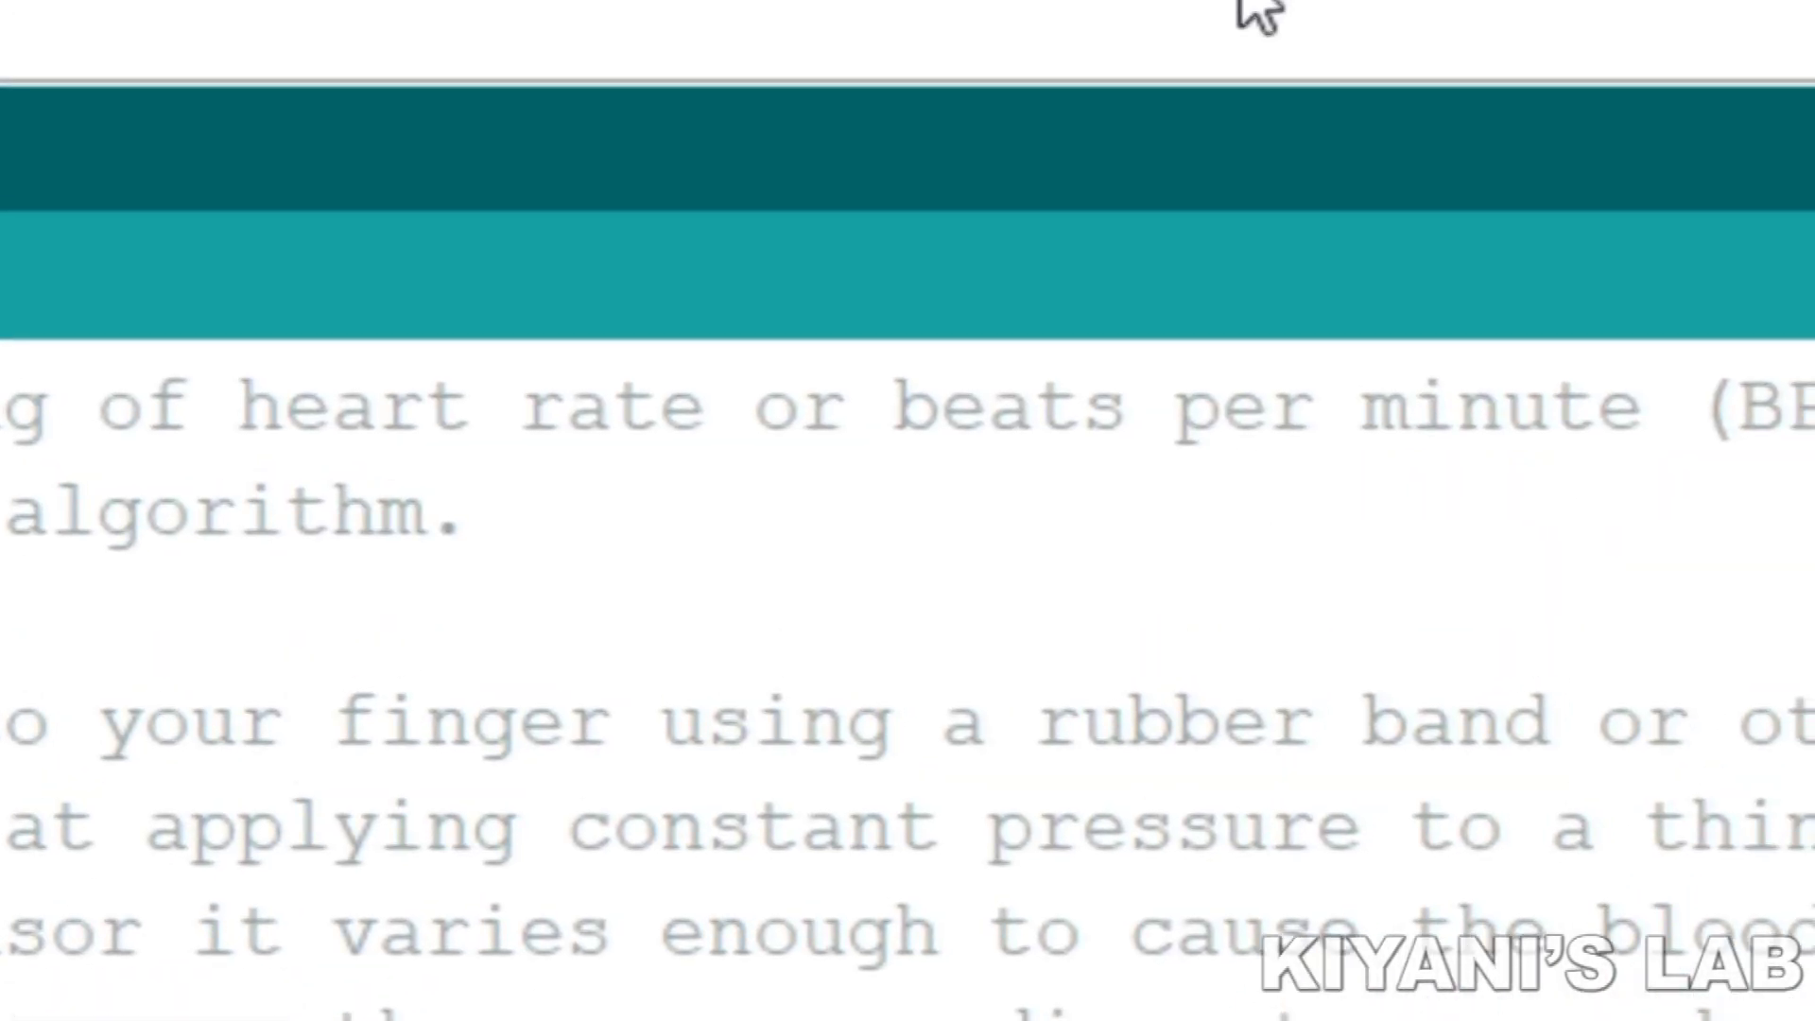